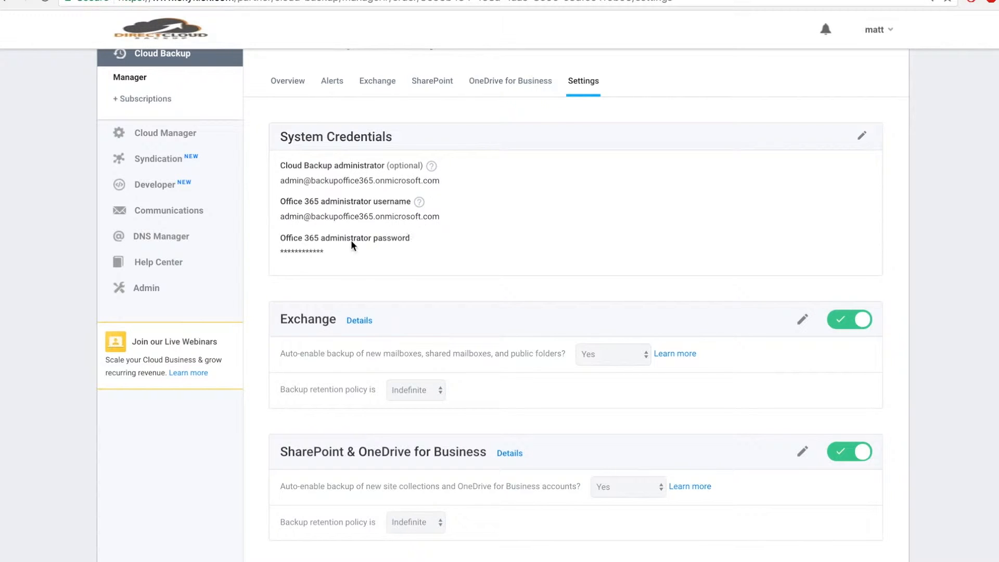
# Review the Office 365 system credentials and the Exchange seat details in the backup subscription's settings.
pyautogui.moveTo(308, 251); pyautogui.dragTo(279, 252)
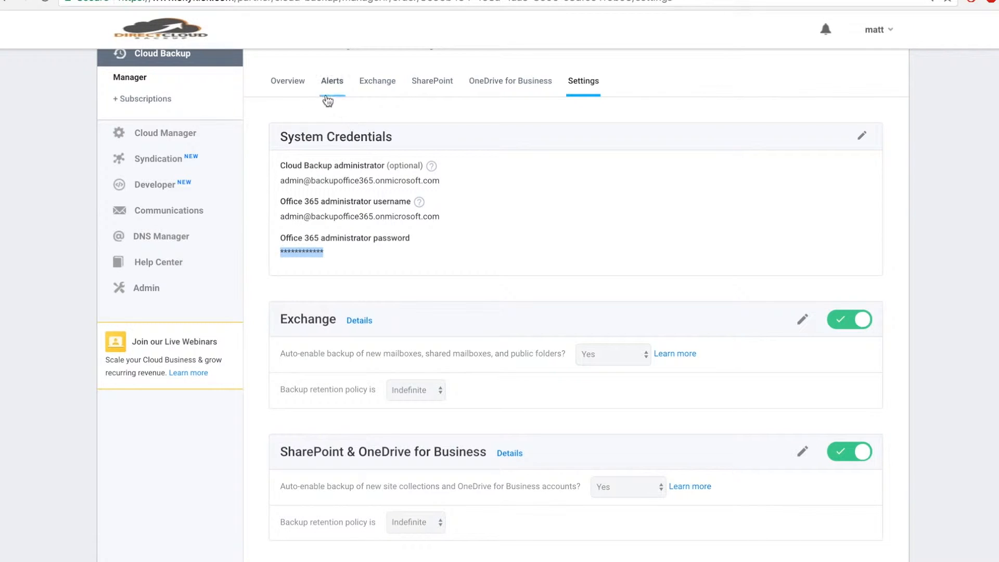
pyautogui.scroll(-1, 317, 312)
pyautogui.click(351, 320)
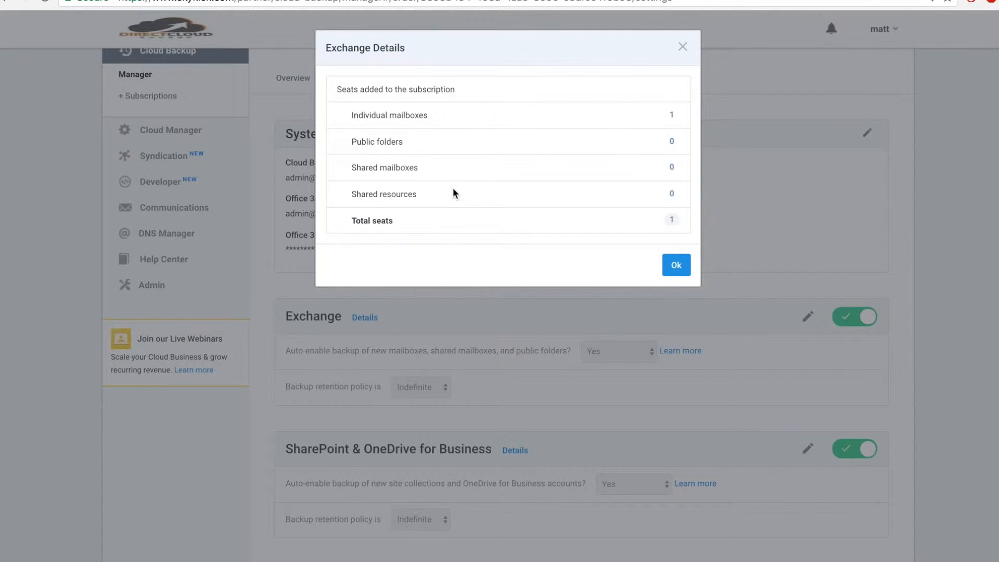
pyautogui.click(675, 272)
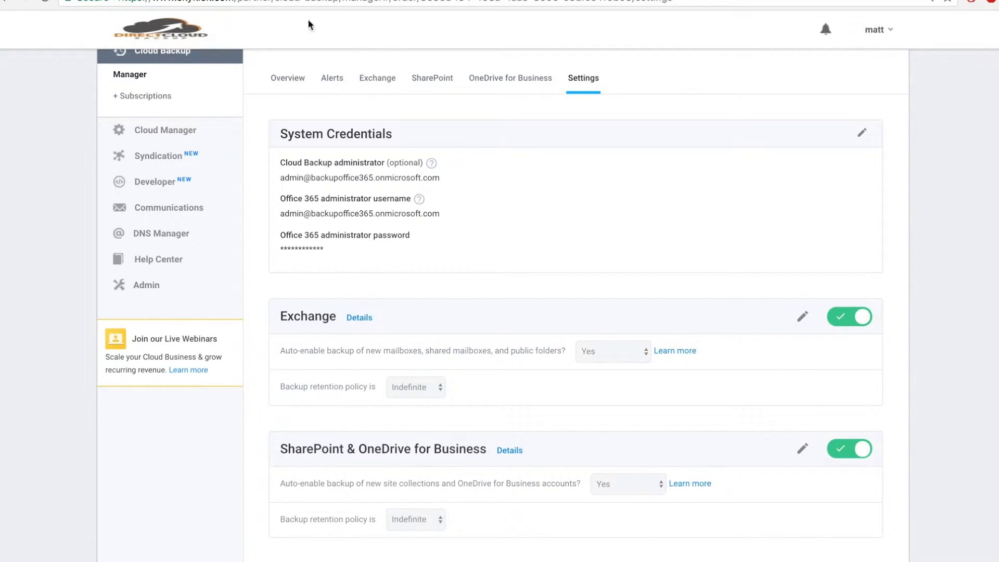
# Open the individual mailboxes from the backup overview and review the Exchange lists of mailboxes, public folders and shared mailboxes.
pyautogui.click(284, 75)
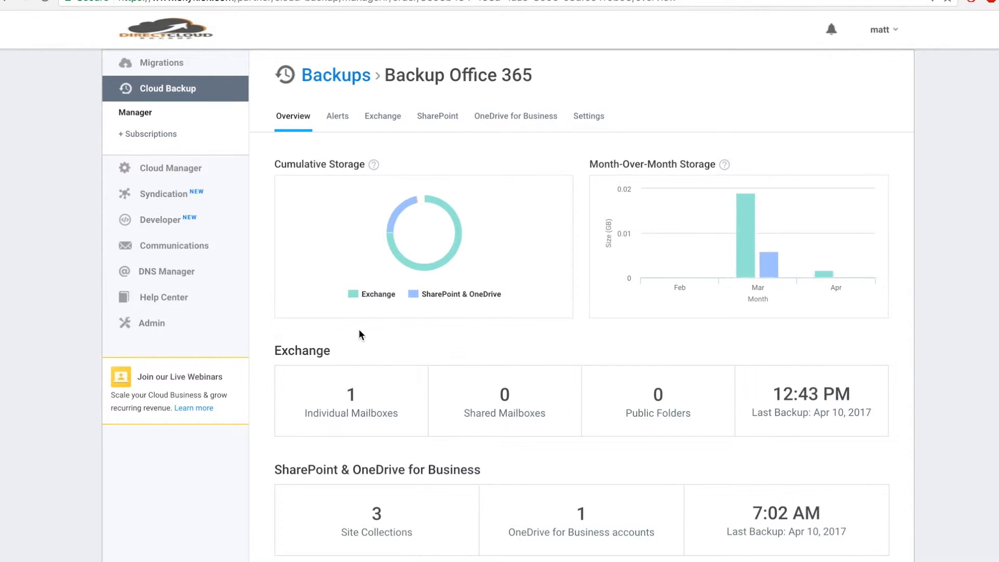
pyautogui.click(353, 404)
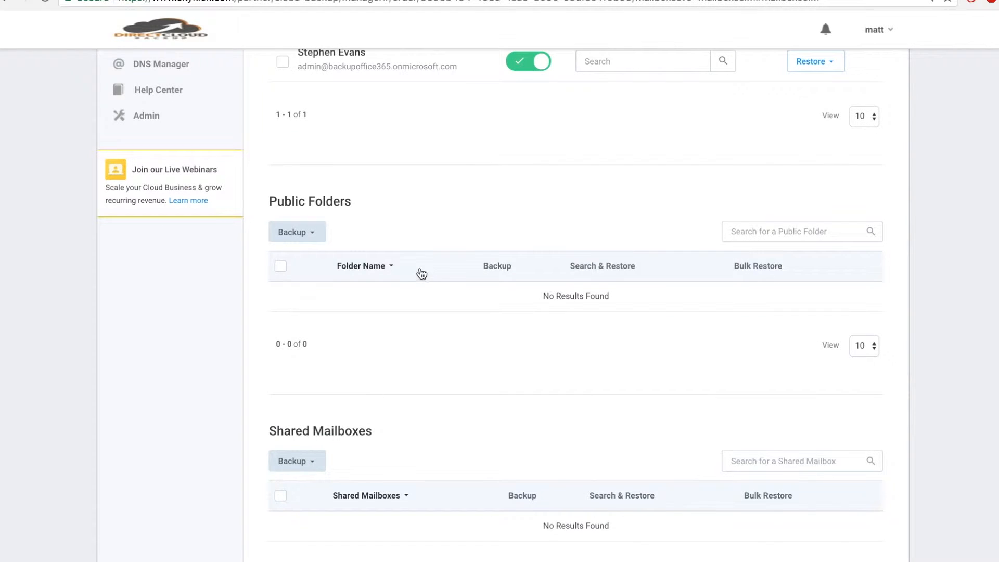
pyautogui.scroll(2, 412, 175)
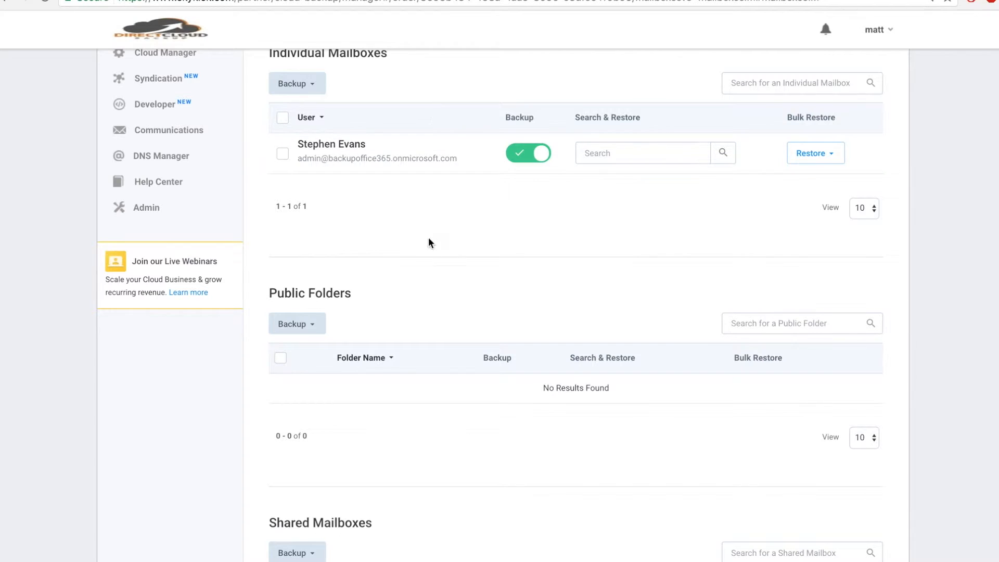
pyautogui.scroll(-3, 382, 447)
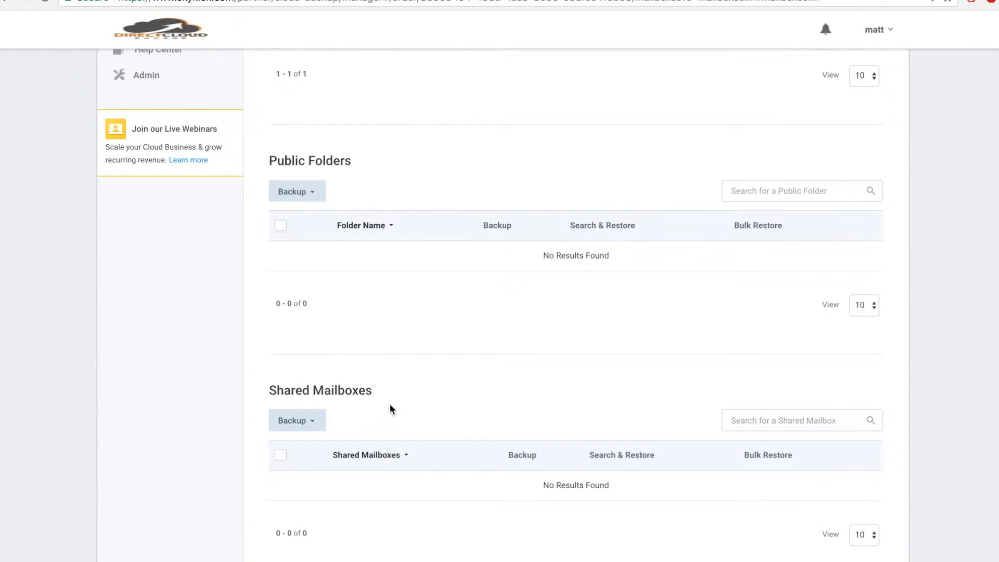
pyautogui.scroll(5, 506, 474)
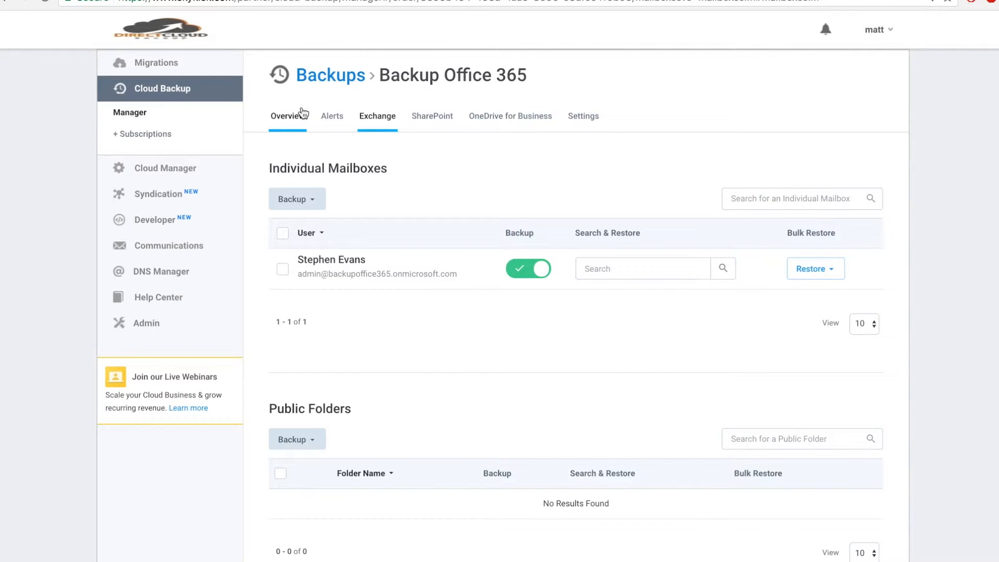
# Check the Exchange, SharePoint and OneDrive for Business backup settings, then return to the subscription's overview.
pyautogui.click(584, 115)
pyautogui.scroll(-2, 520, 260)
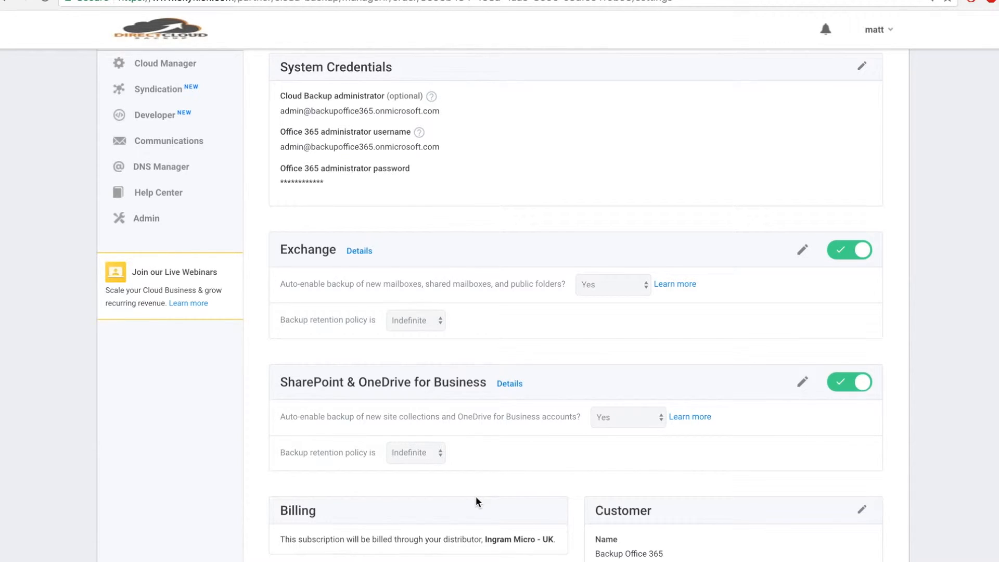
pyautogui.scroll(2, 391, 367)
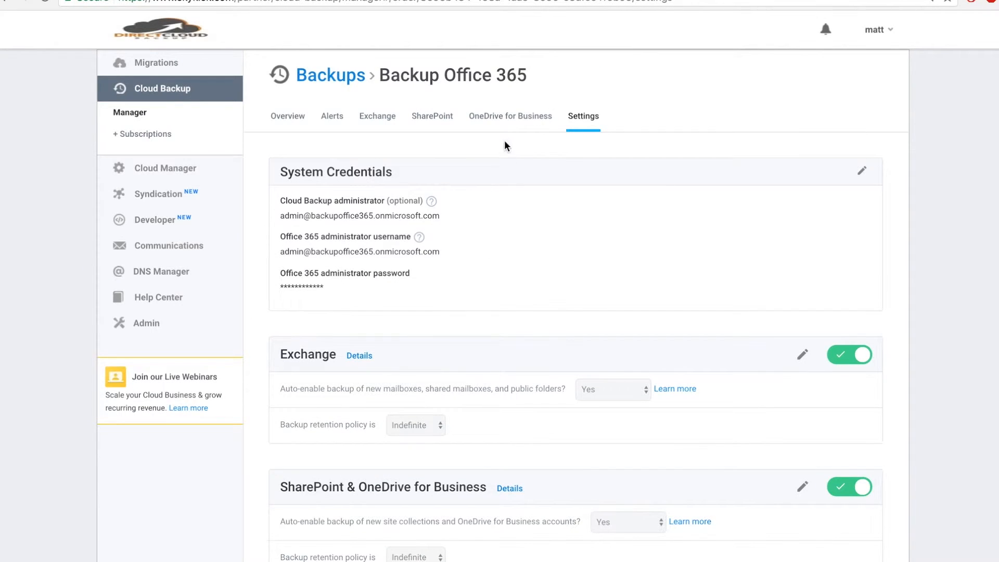
pyautogui.click(298, 114)
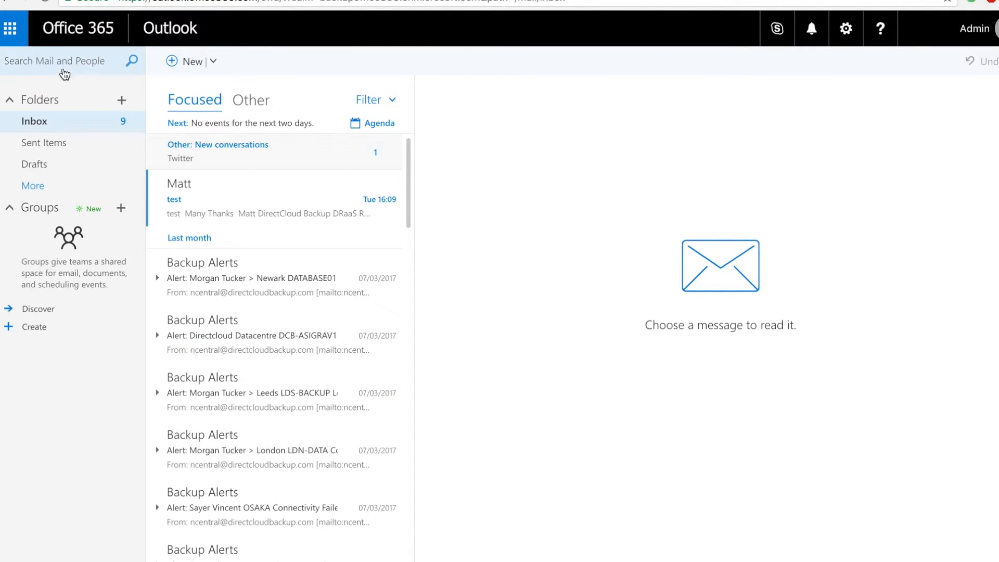
# In Outlook, search all folders for the Microsoft sender's email address and read the "case" and "test" messages.
pyautogui.click(65, 61)
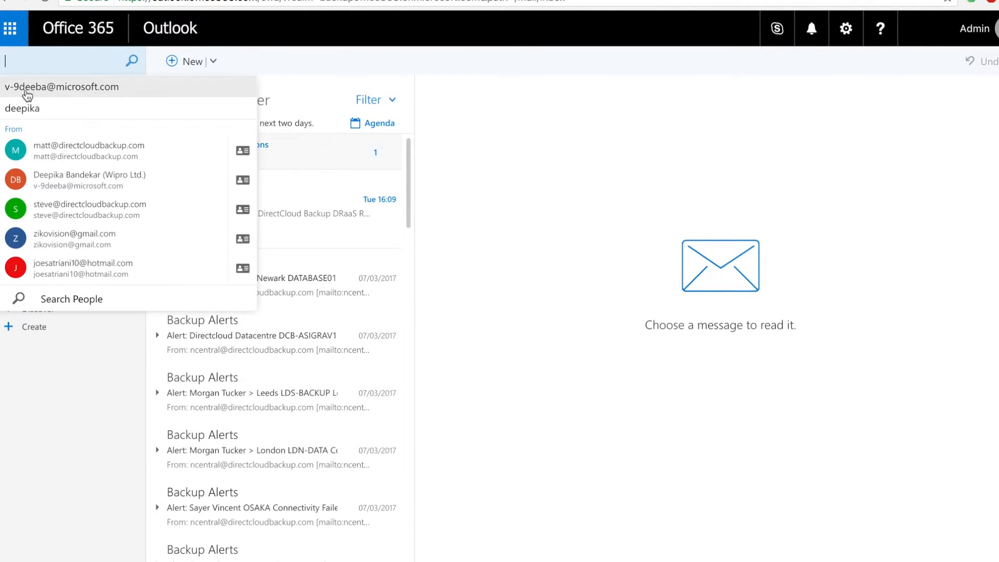
pyautogui.click(33, 91)
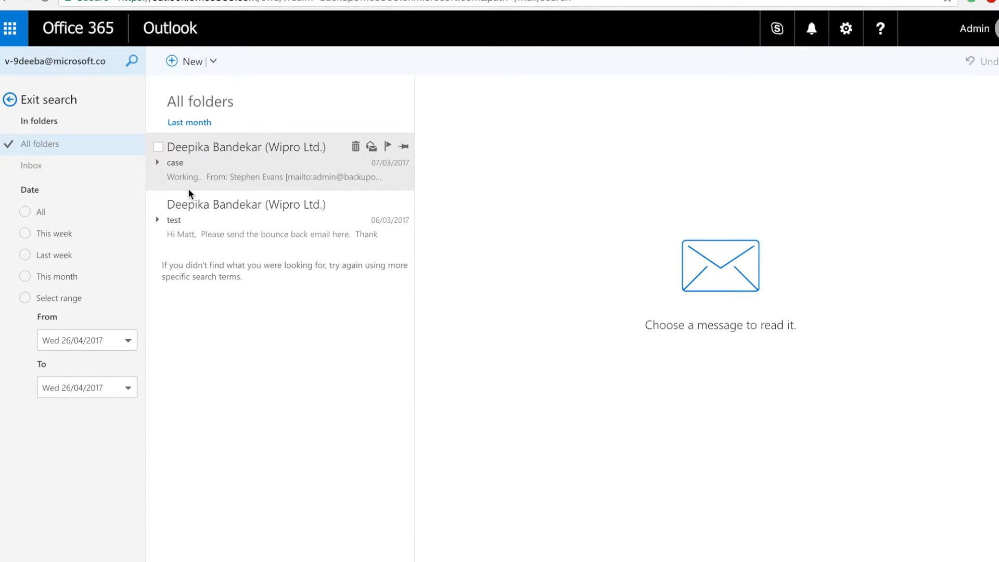
pyautogui.click(235, 166)
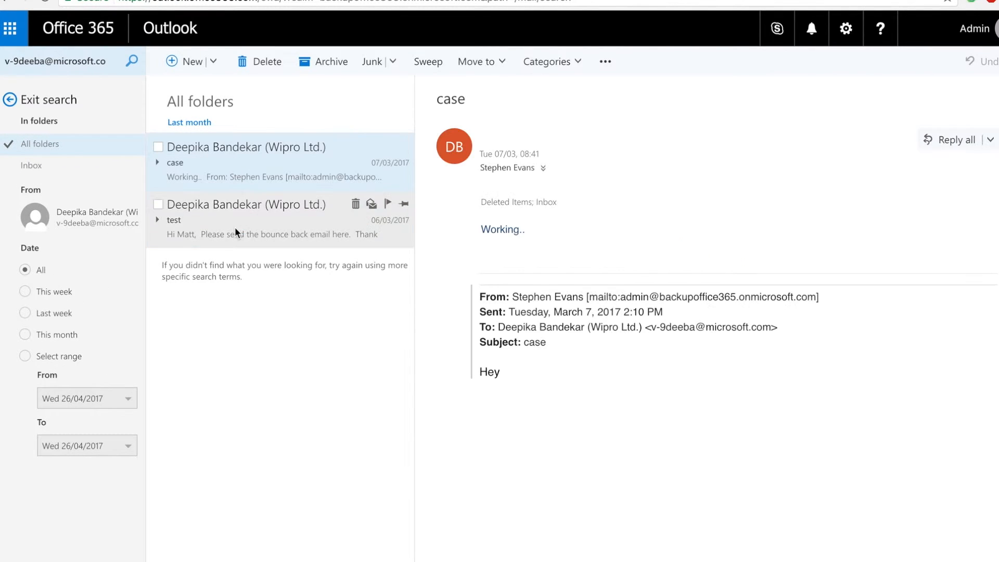
pyautogui.click(208, 205)
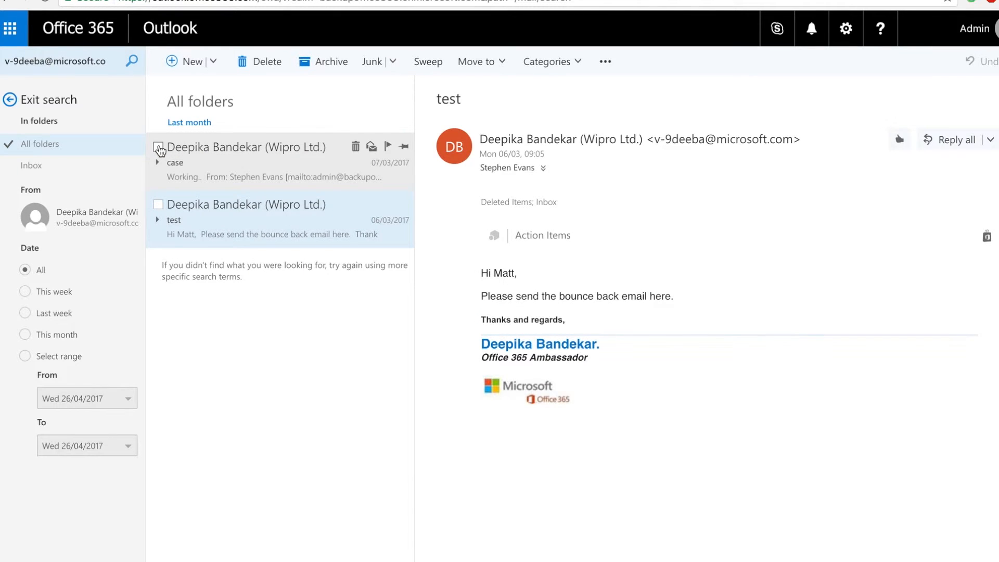
# Delete both the "case" and "test" conversations from the Outlook search results.
pyautogui.click(158, 147)
pyautogui.click(159, 205)
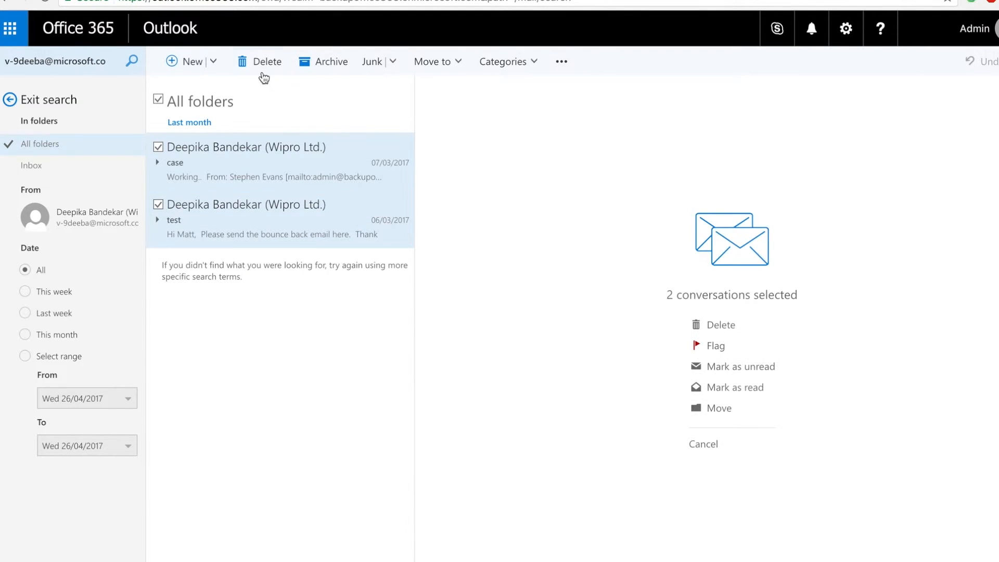
pyautogui.click(264, 65)
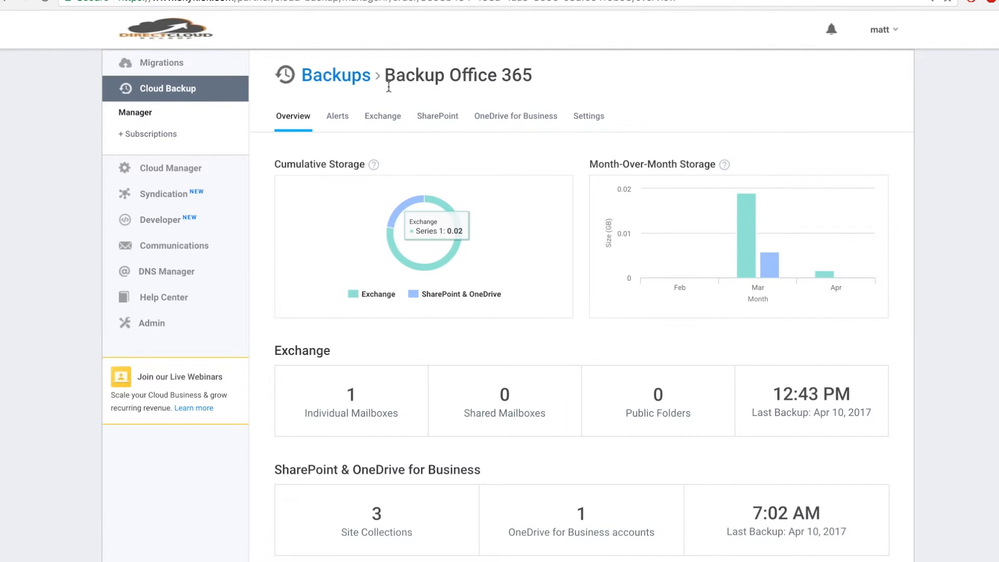
# Return to the cloud backup portal, open Search & Restore for the individual admin mailbox and browse its backed-up emails.
pyautogui.click(358, 401)
pyautogui.scroll(4, 356, 227)
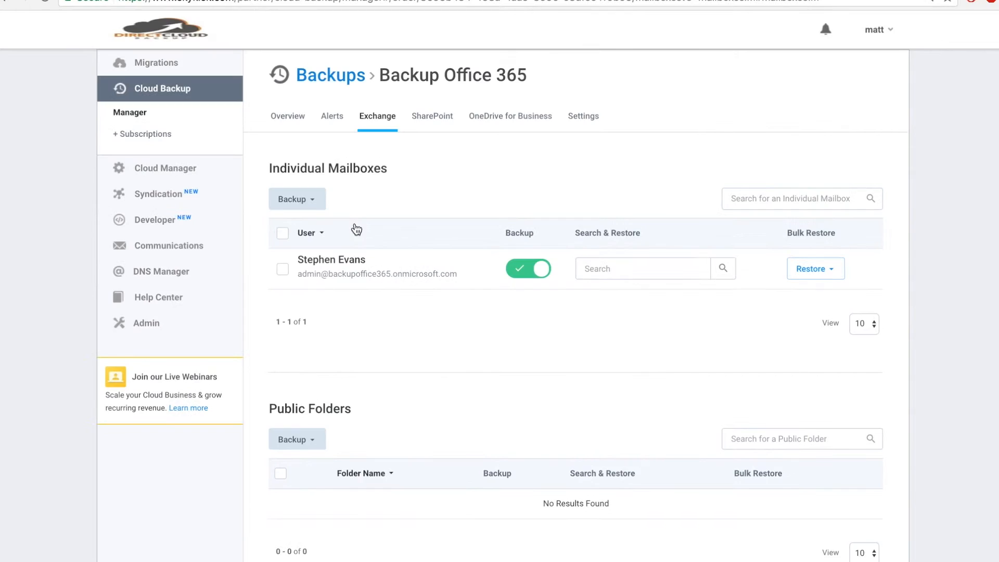
pyautogui.click(610, 269)
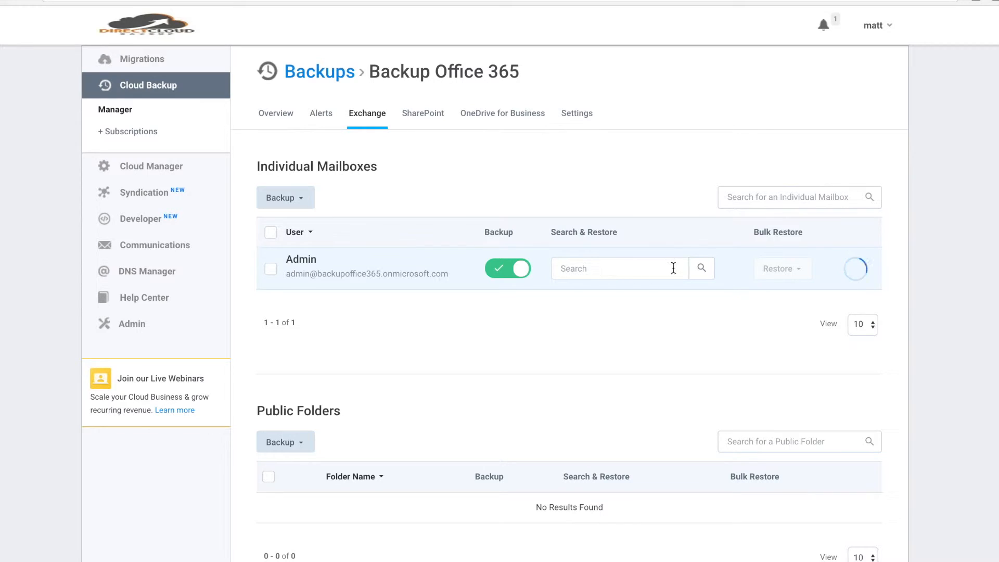
pyautogui.click(701, 270)
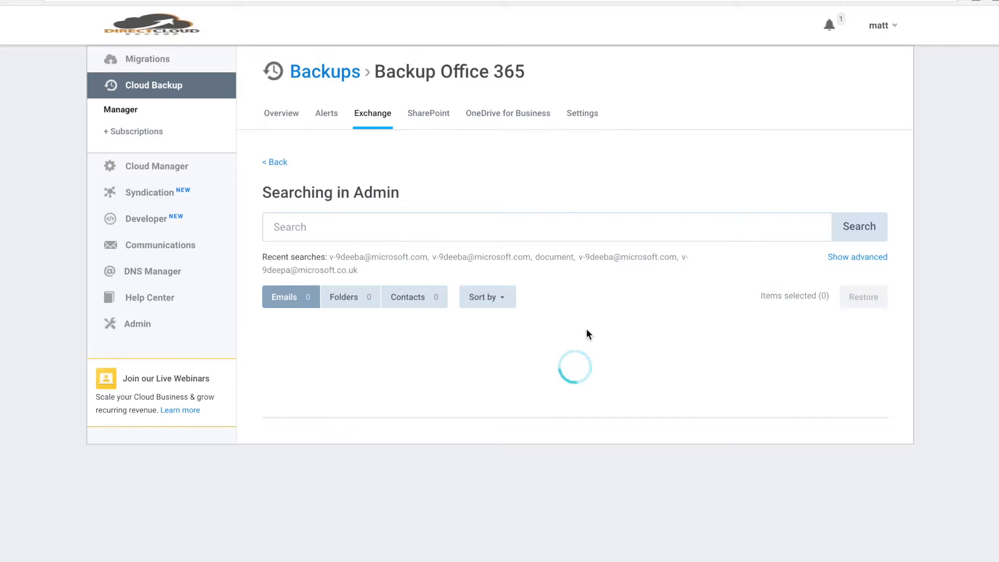
pyautogui.scroll(-10, 588, 335)
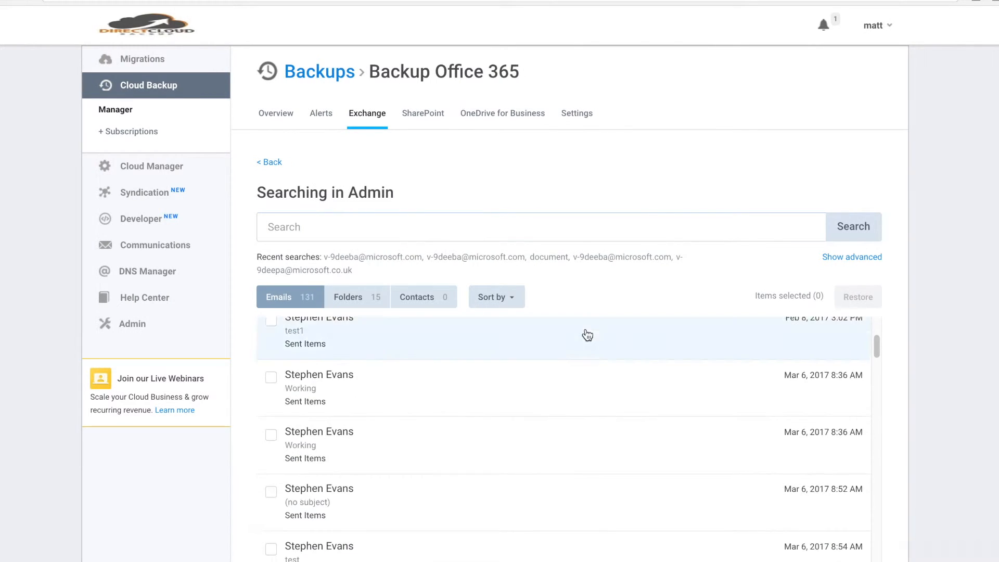
pyautogui.scroll(-10, 583, 334)
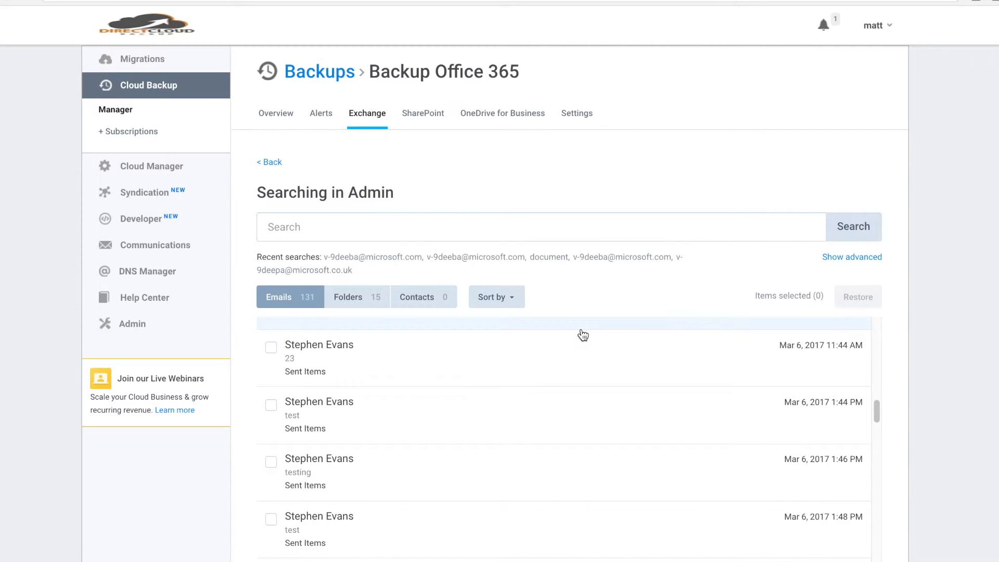
pyautogui.scroll(-5, 582, 336)
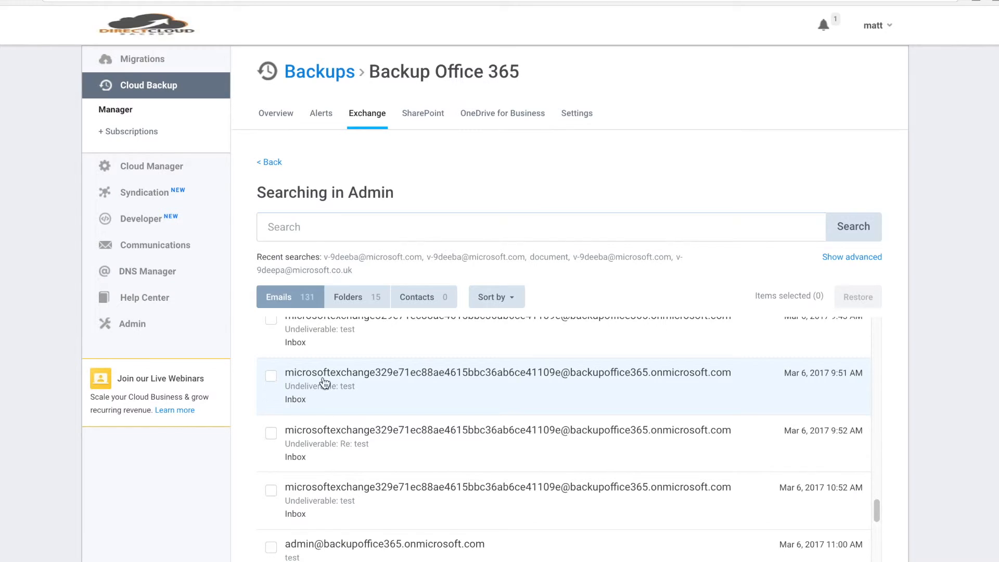
# Search the admin mailbox's backup for the sender's email address copied from the deleted messages.
pyautogui.click(424, 232)
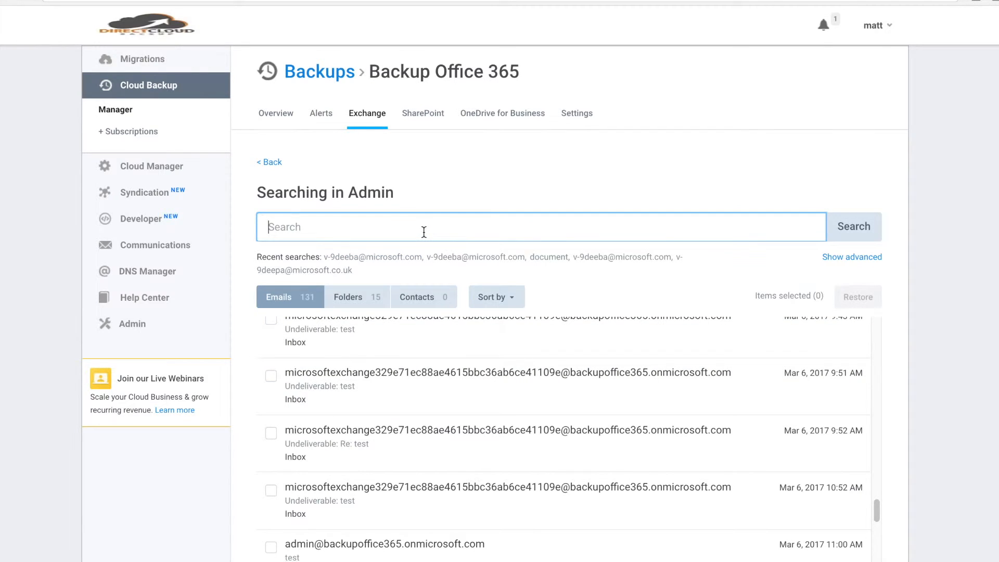
pyautogui.rightClick(425, 233)
pyautogui.click(446, 302)
pyautogui.click(863, 227)
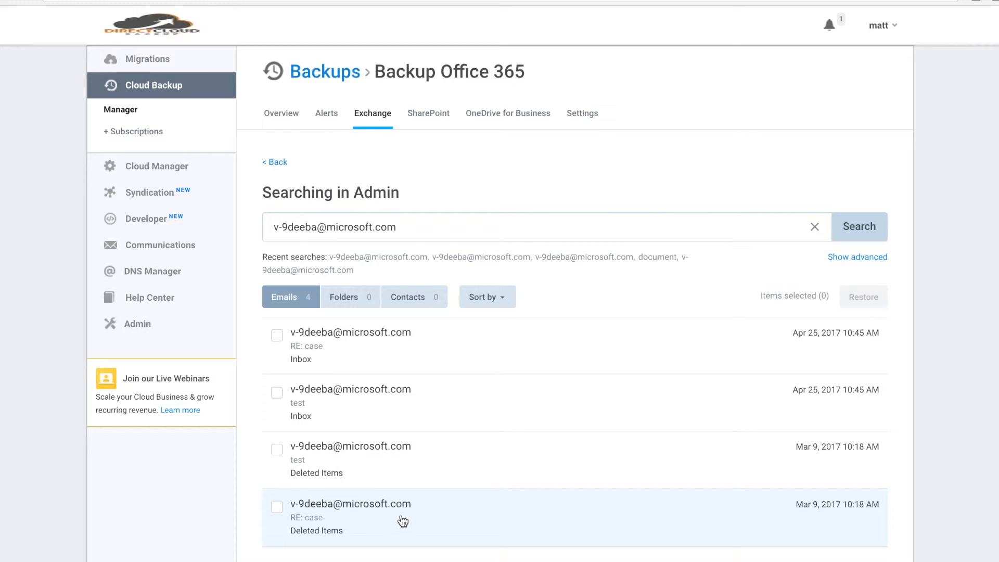
# Restore the two Inbox emails "RE: case" and "test" dated Apr 25, 2017 from the backup.
pyautogui.click(278, 335)
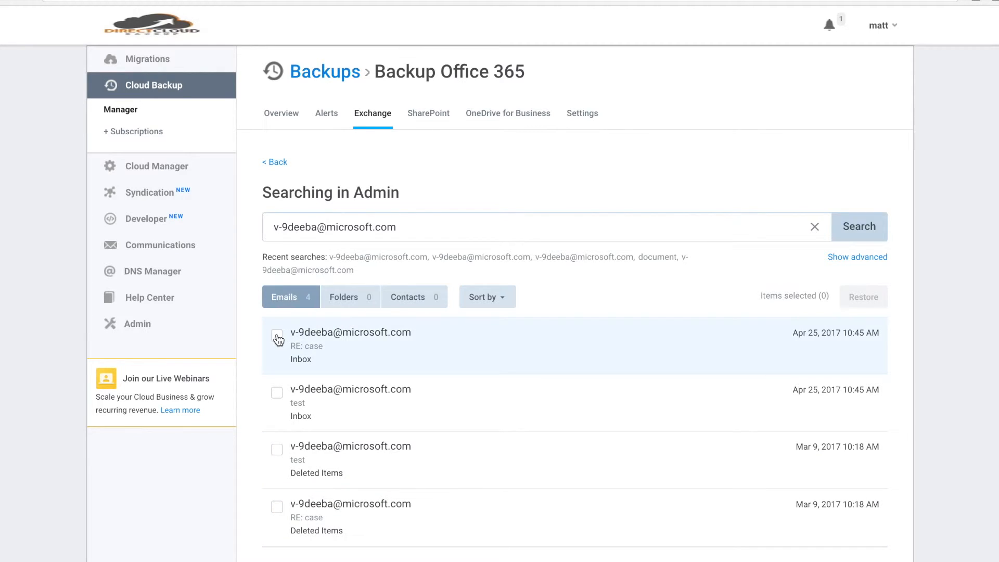
pyautogui.click(277, 393)
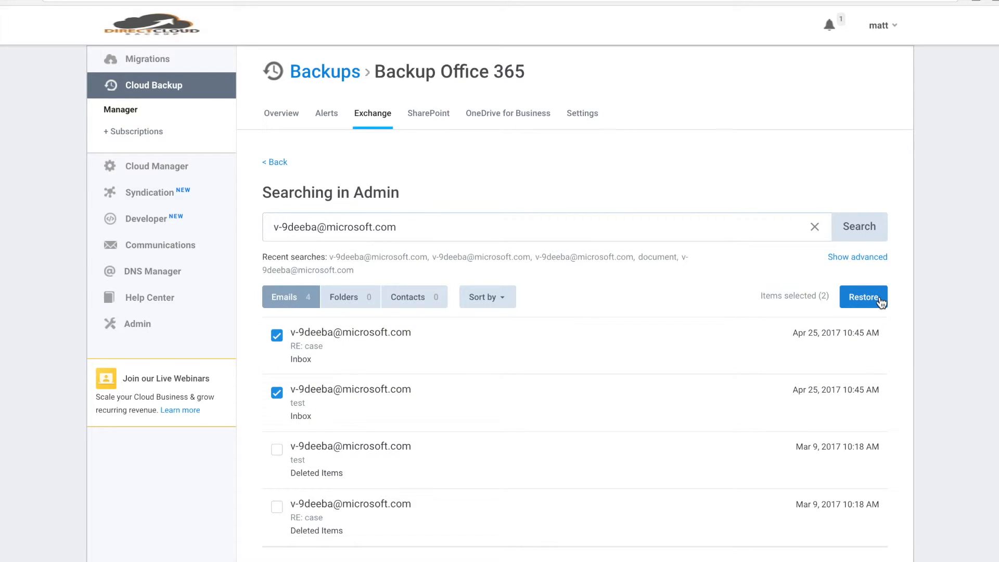
pyautogui.click(876, 300)
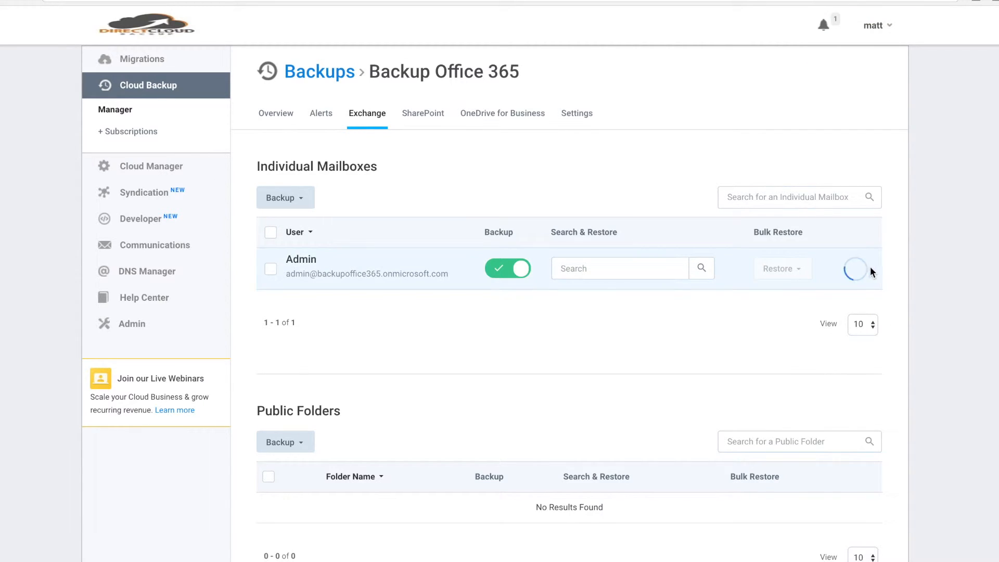
pyautogui.moveTo(863, 277)
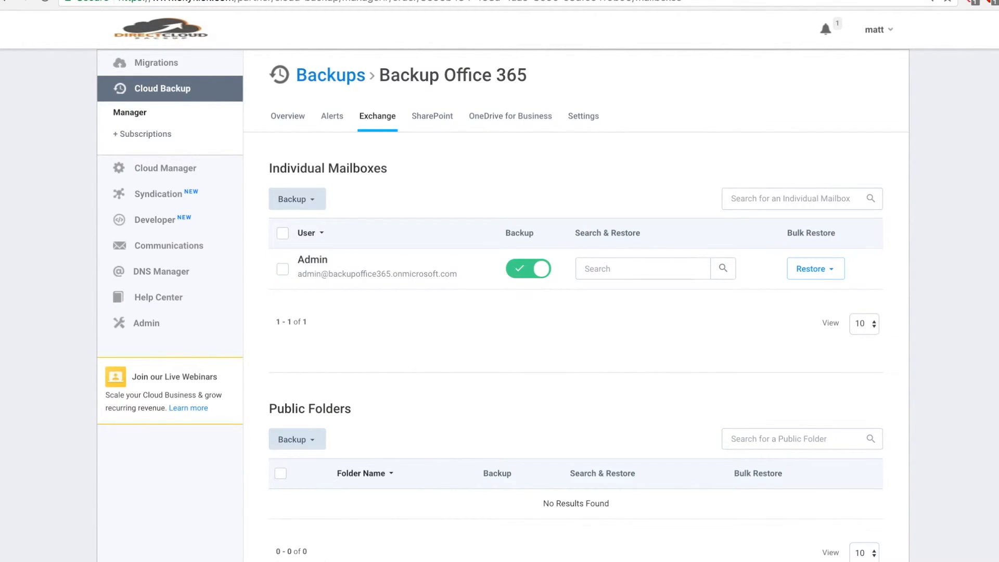
# Switch to Outlook, search mail for the sender's email address and open the "case" and "test" messages to check the restore.
pyautogui.click(343, 0)
pyautogui.click(71, 62)
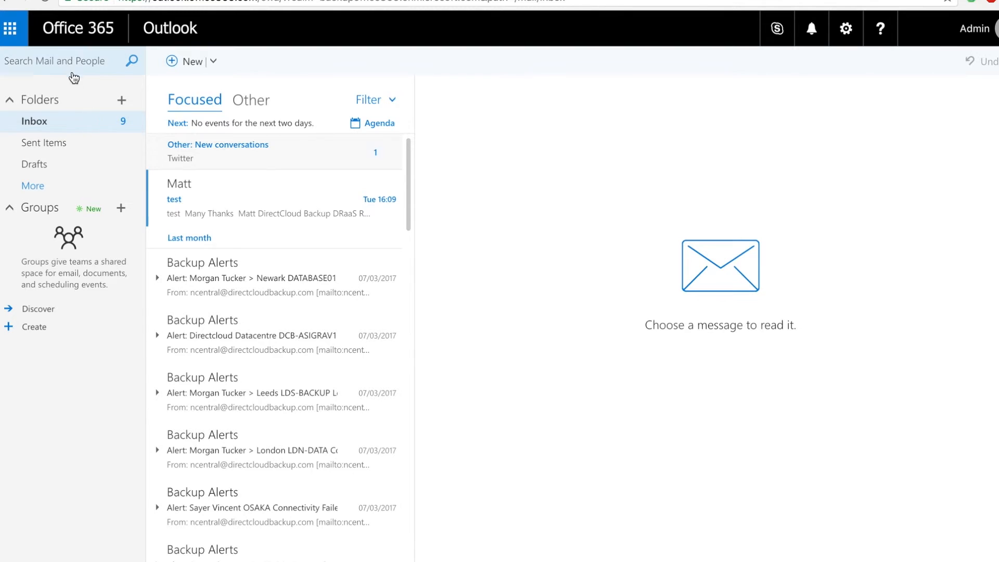
pyautogui.write('v')
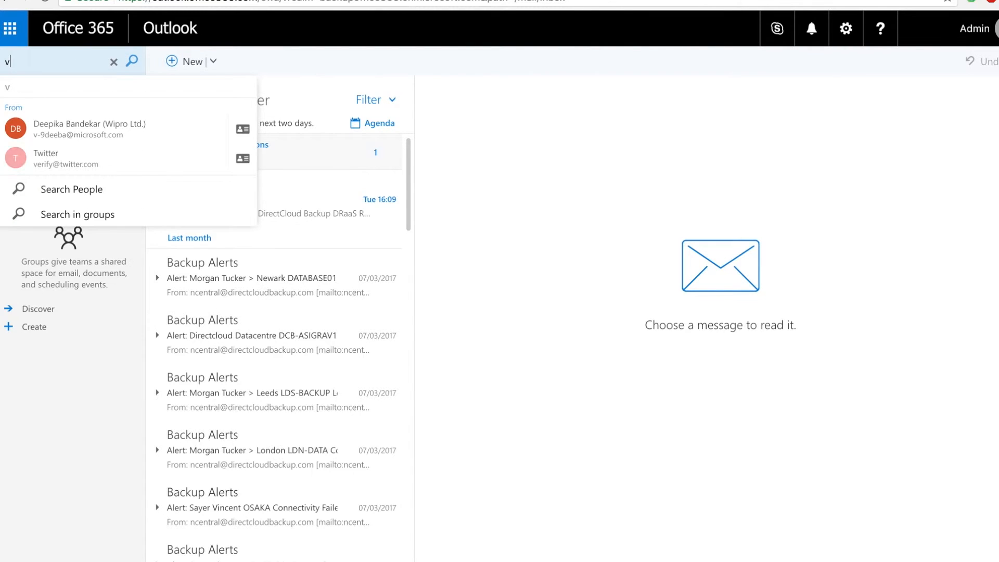
pyautogui.press('BackSpace')
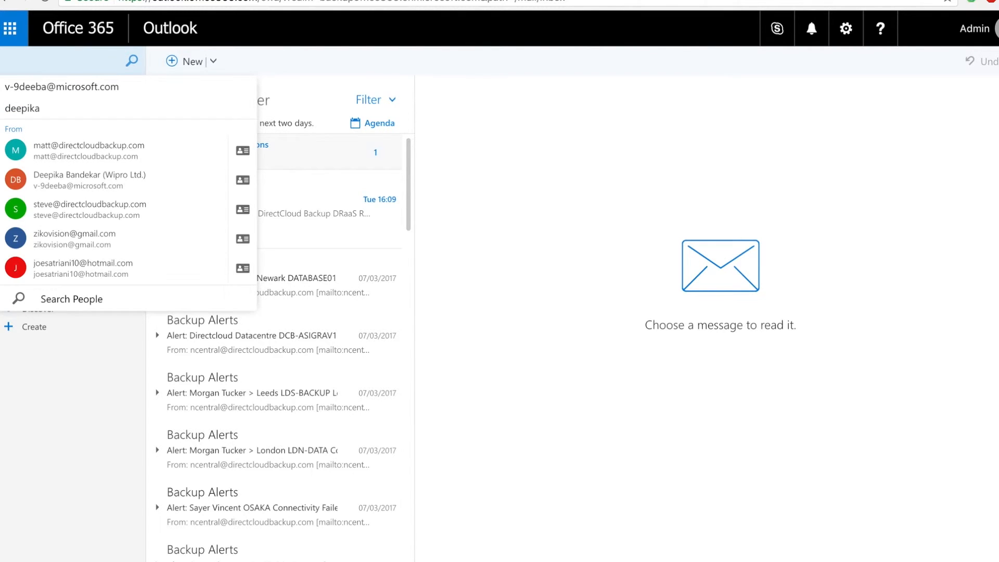
pyautogui.press('super+v')
pyautogui.press('Return')
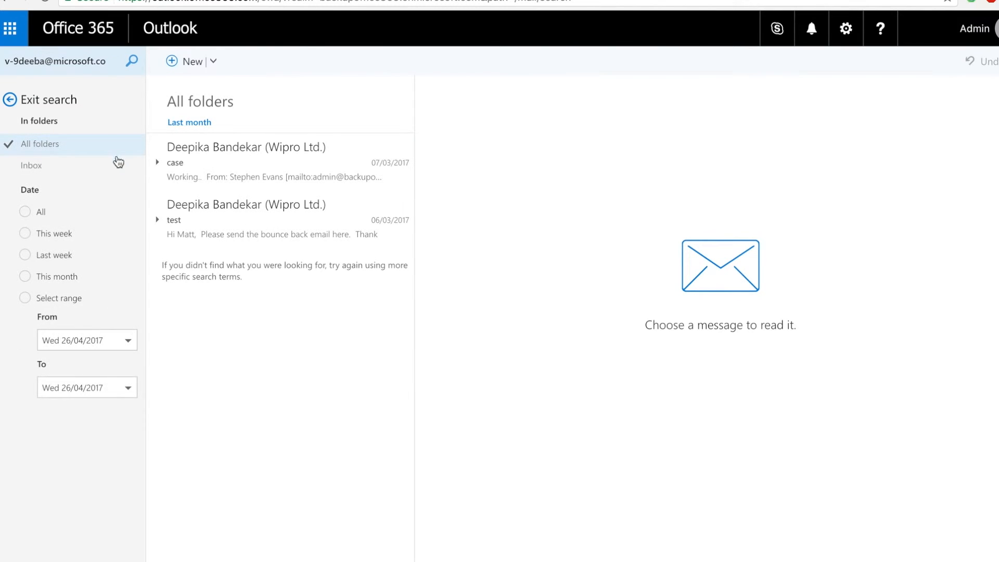
pyautogui.click(259, 164)
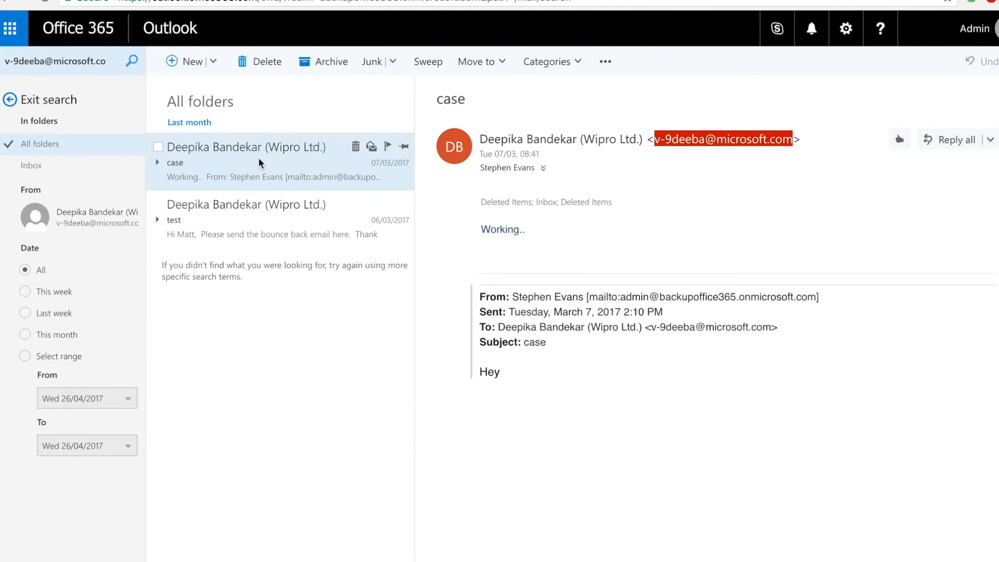
pyautogui.click(298, 218)
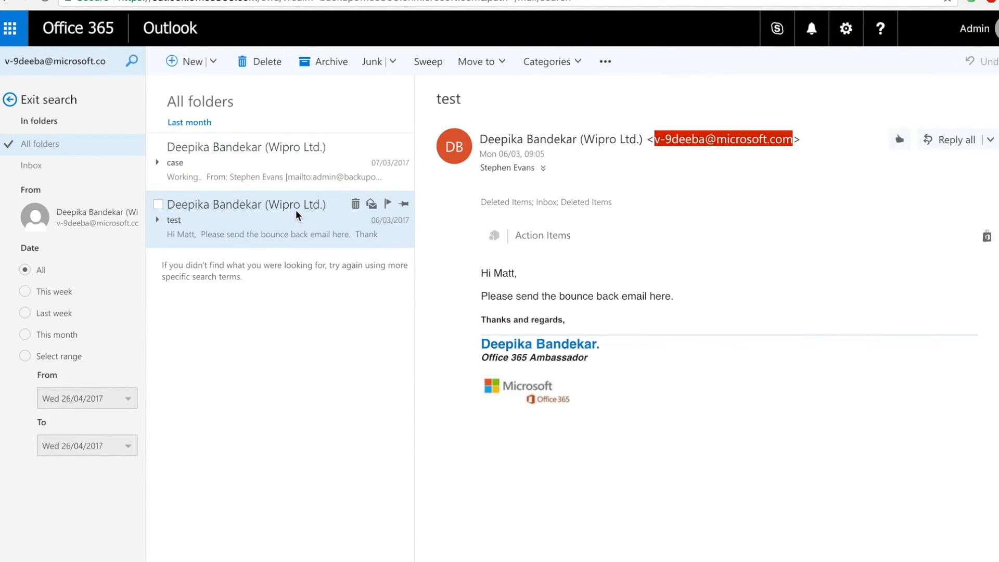
# Open OneDrive from the Office 365 home page and delete Document.docx from Files.
pyautogui.click(290, 155)
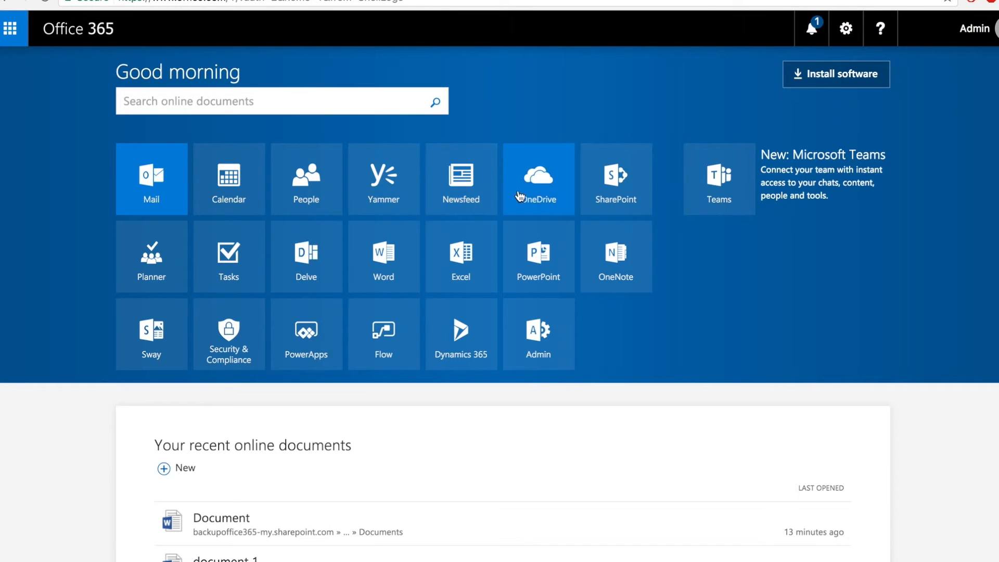
pyautogui.click(520, 195)
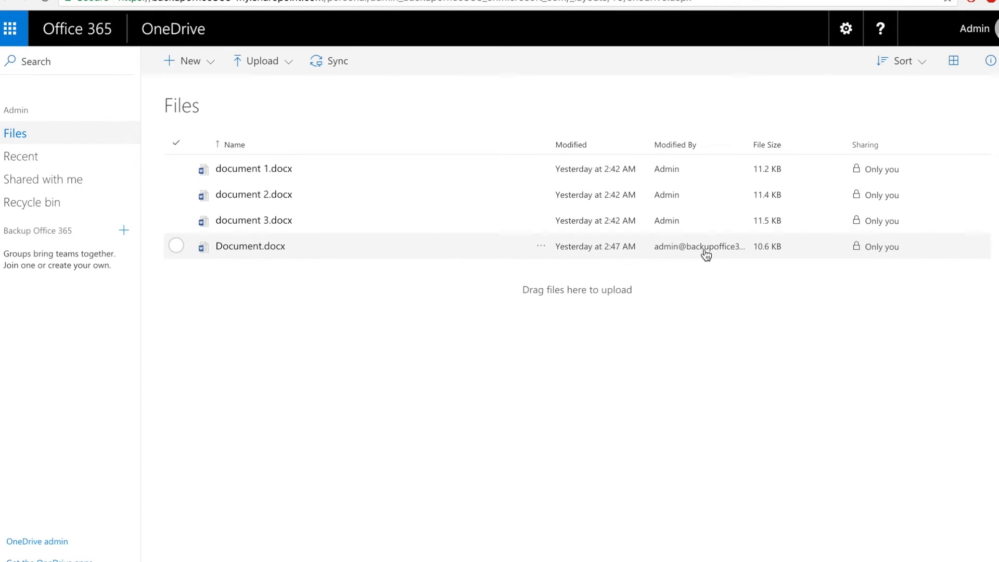
pyautogui.click(177, 247)
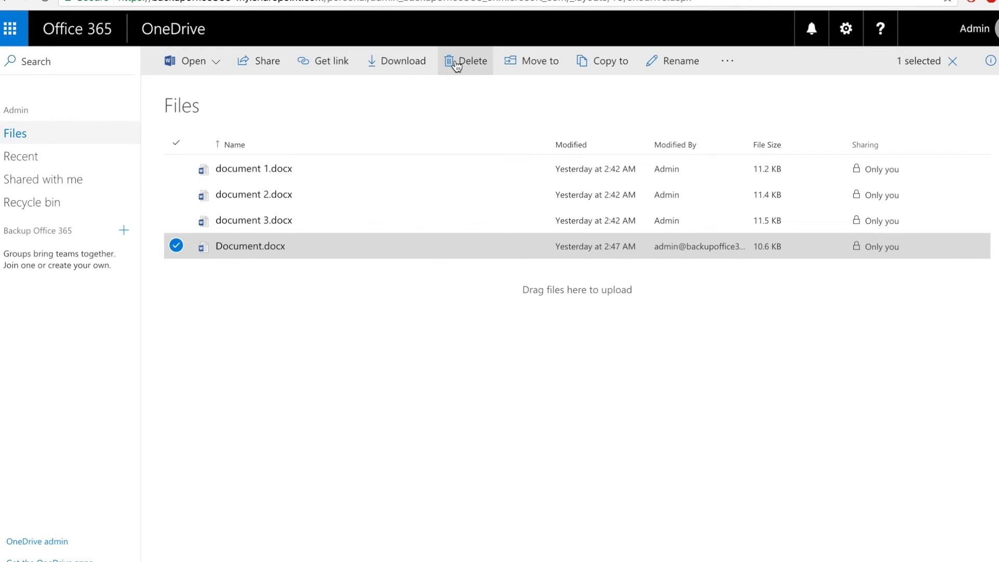
pyautogui.click(459, 61)
pyautogui.click(514, 364)
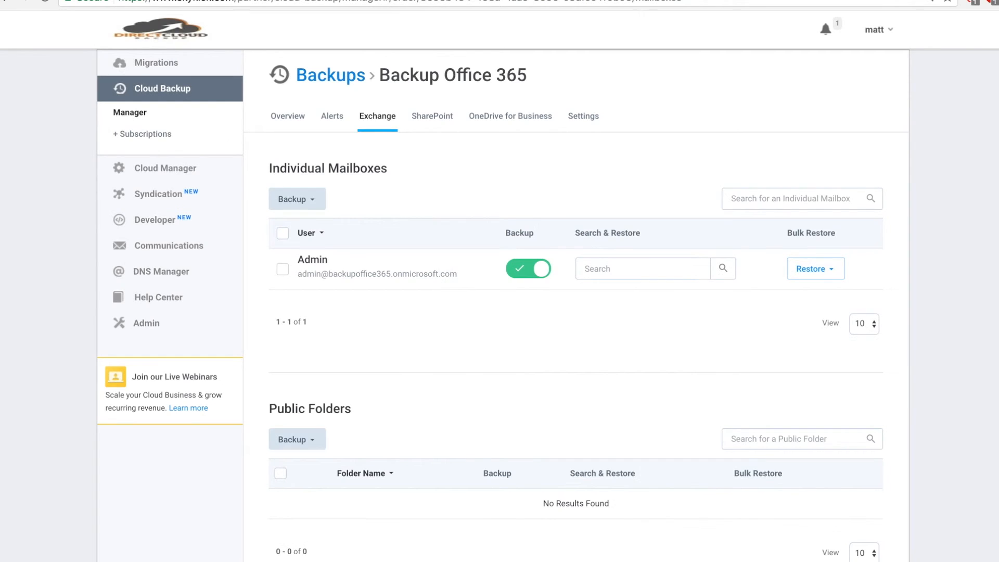
# Switch to the cloud backup portal, open the admin user's OneDrive for Business Search & Restore and browse the backed-up files.
pyautogui.click(487, 120)
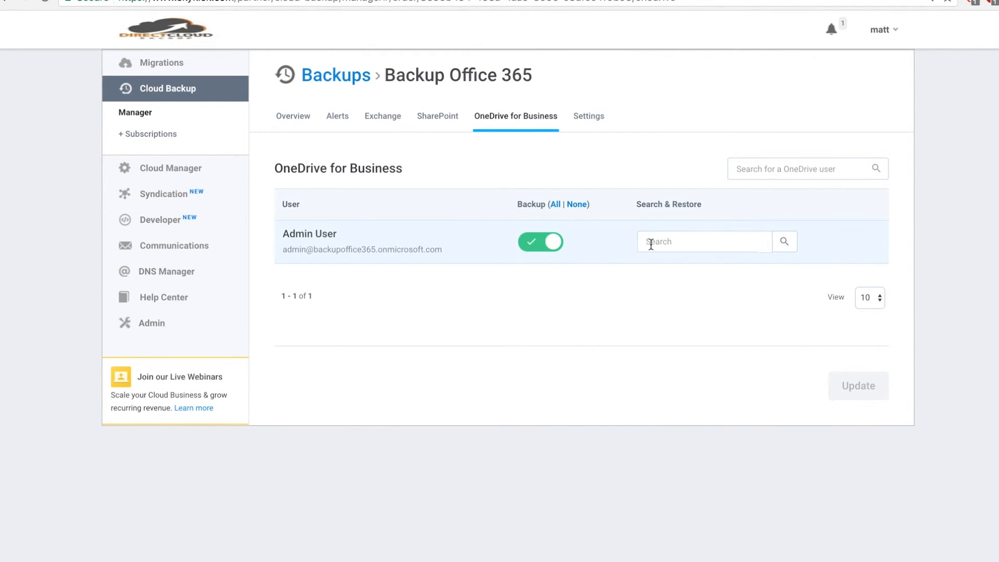
pyautogui.click(785, 246)
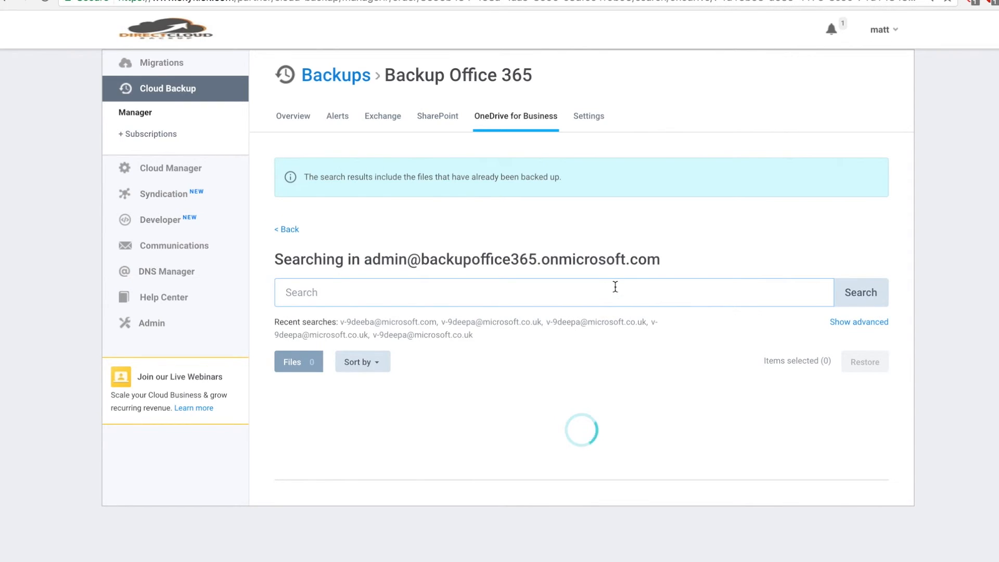
pyautogui.scroll(-5, 455, 338)
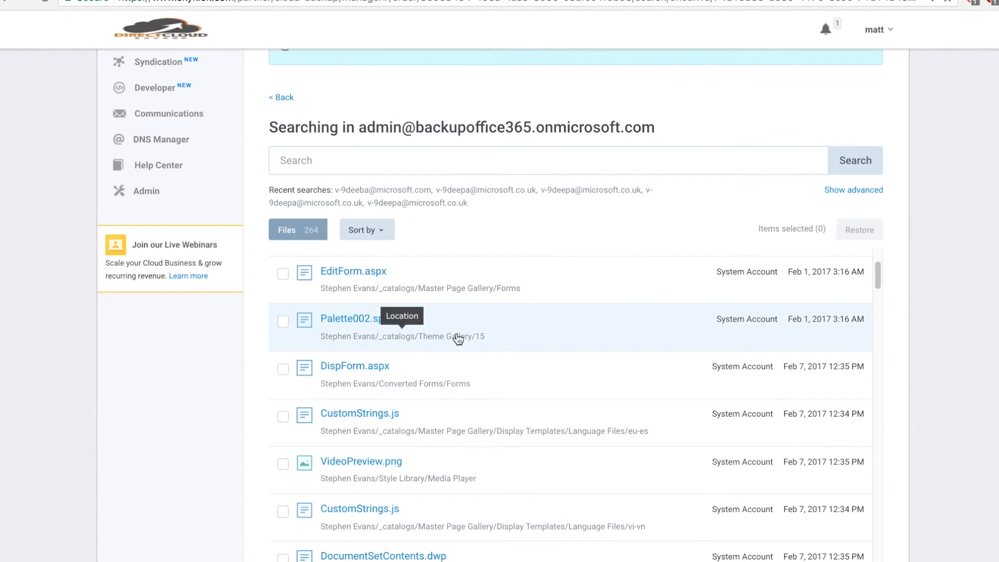
pyautogui.scroll(-5, 460, 327)
pyautogui.scroll(-10, 460, 326)
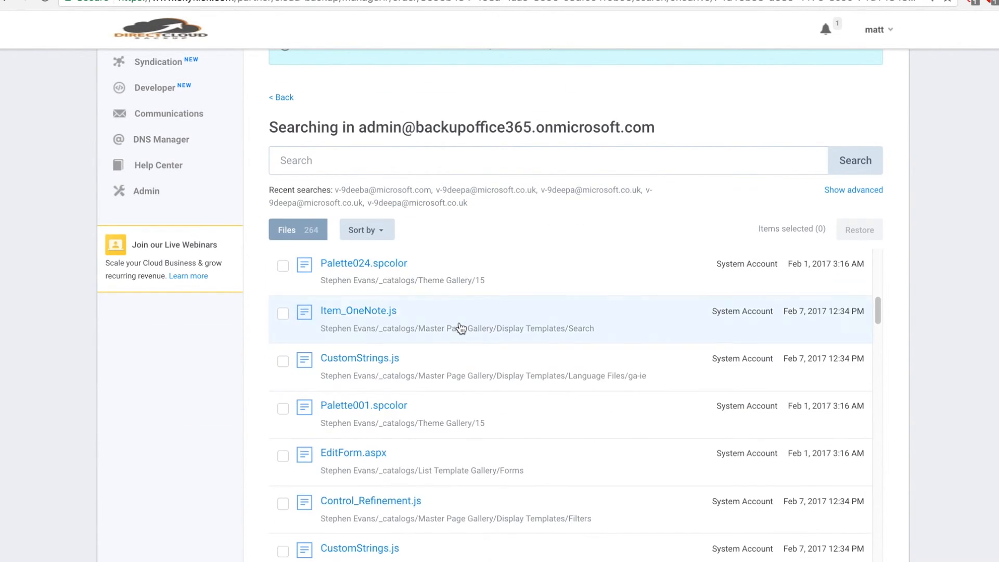
# Search the OneDrive backup for "document" and restore Document.docx from Admin/Documents.
pyautogui.click(402, 164)
pyautogui.write('d')
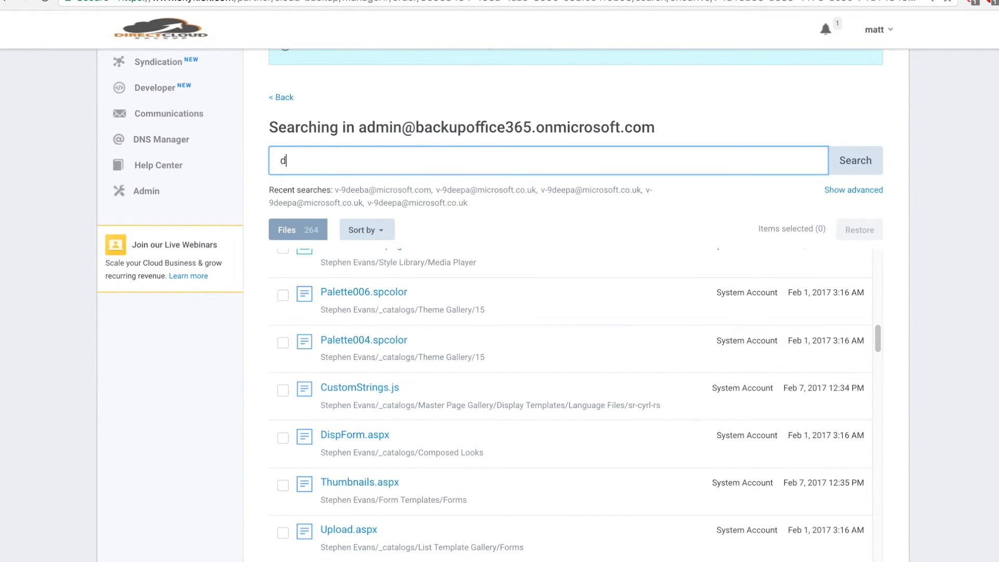
pyautogui.write('ocument')
pyautogui.press('Return')
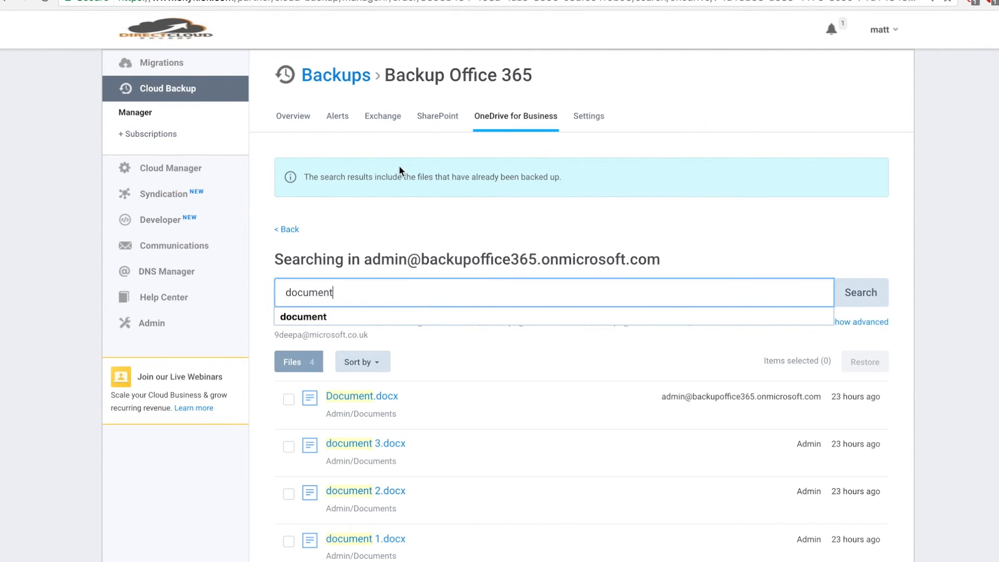
pyautogui.click(290, 401)
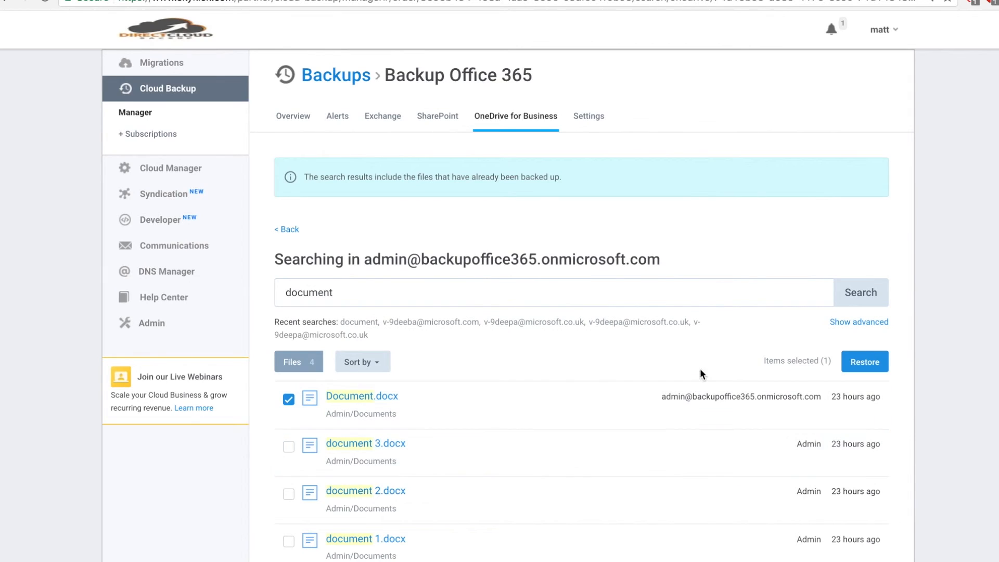
pyautogui.click(859, 364)
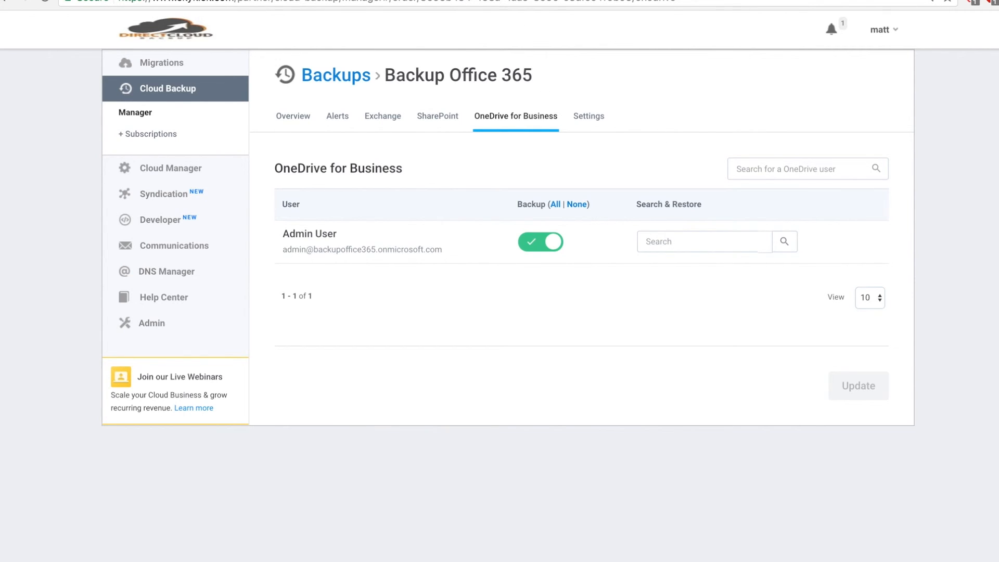
# Return to OneDrive and reload the Files page to check for the restored Document.docx.
pyautogui.click(458, 1)
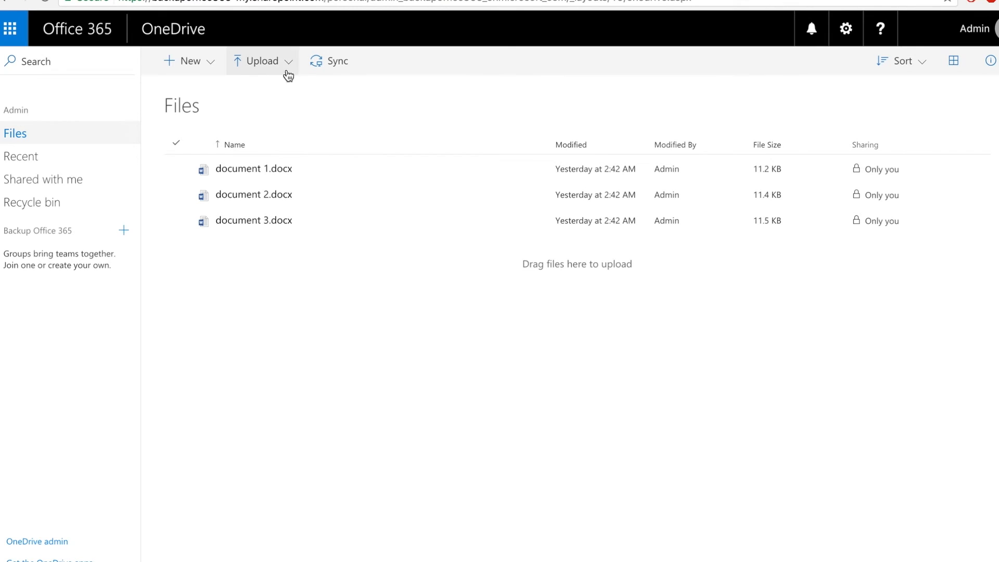
pyautogui.click(266, 2)
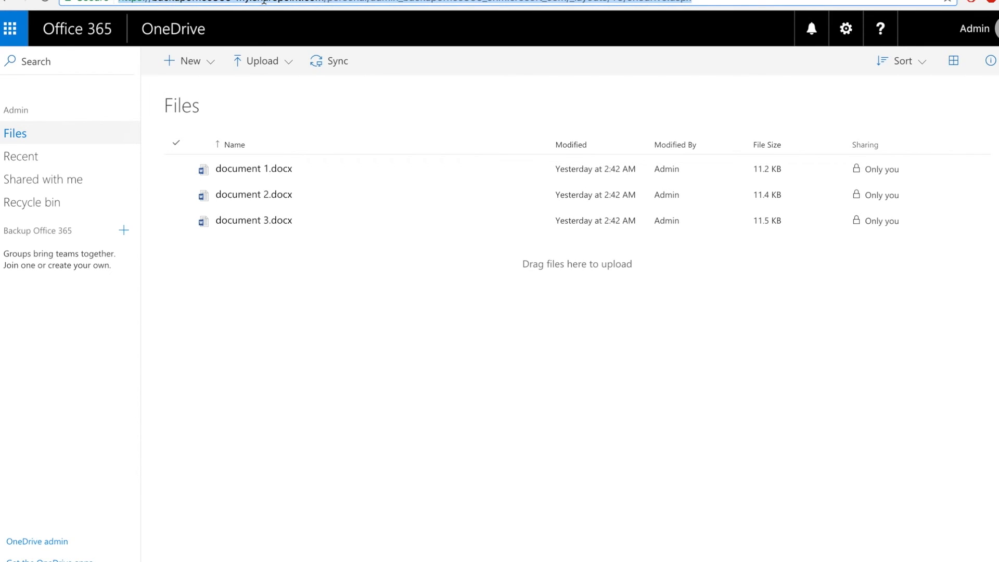
pyautogui.press('Return')
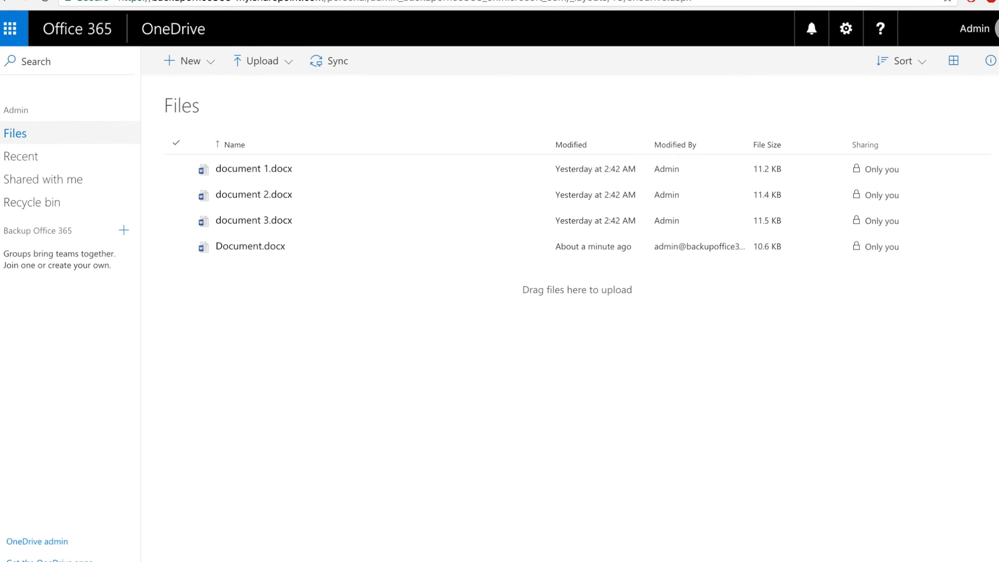
# Return to the backup portal and view the Bulk Restore options for the individual Admin mailbox in Exchange without choosing one.
pyautogui.click(223, 1)
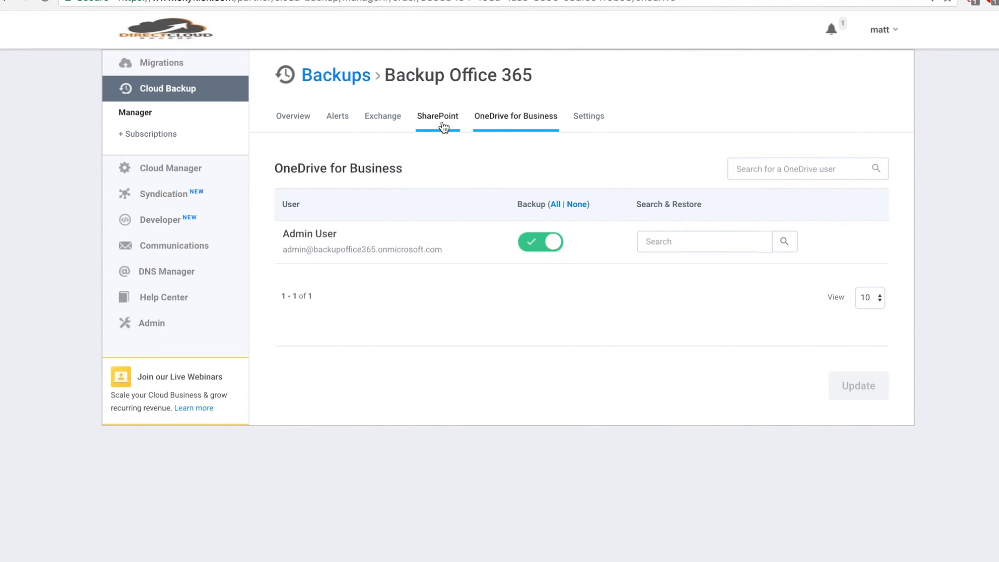
pyautogui.click(368, 122)
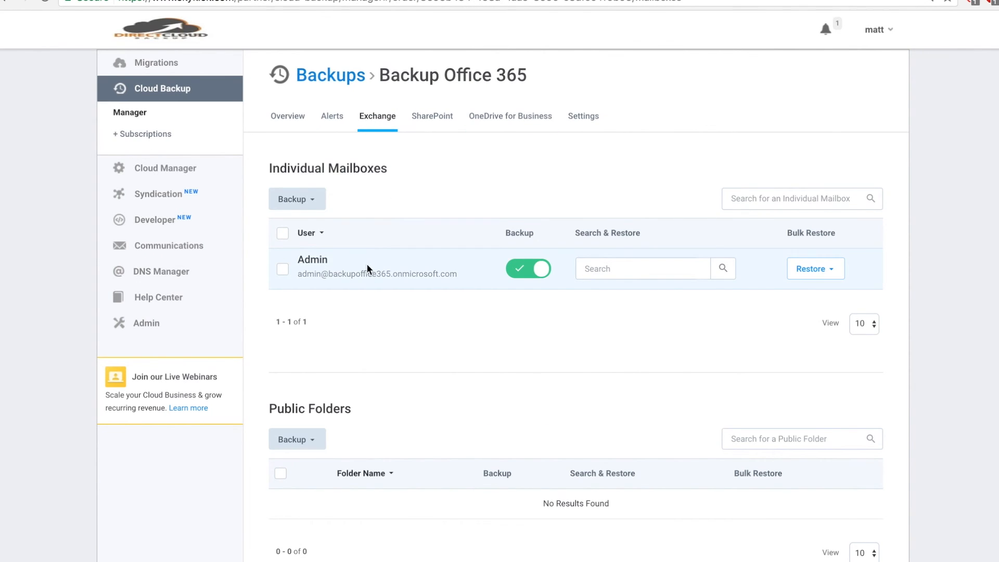
pyautogui.click(818, 275)
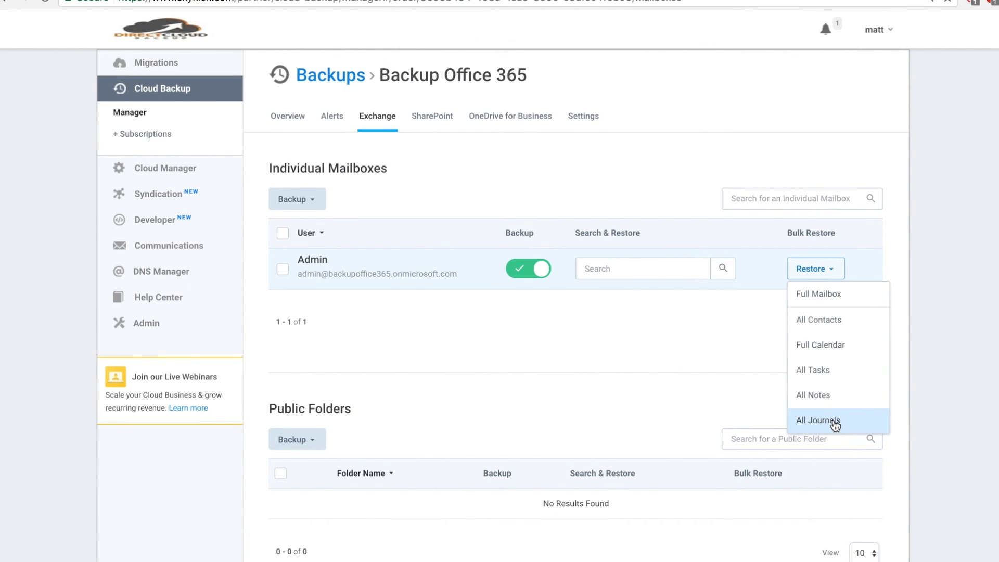
pyautogui.click(758, 398)
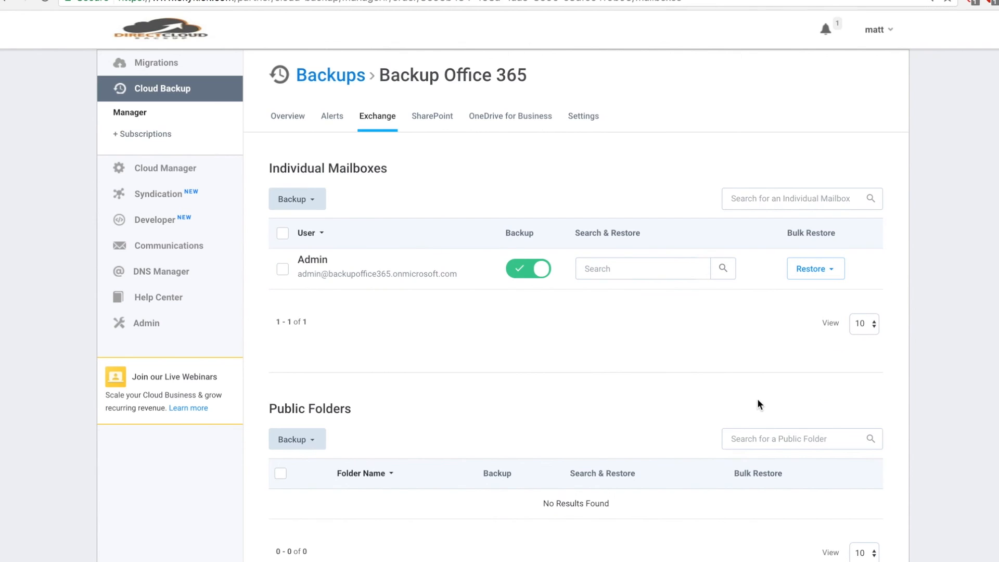